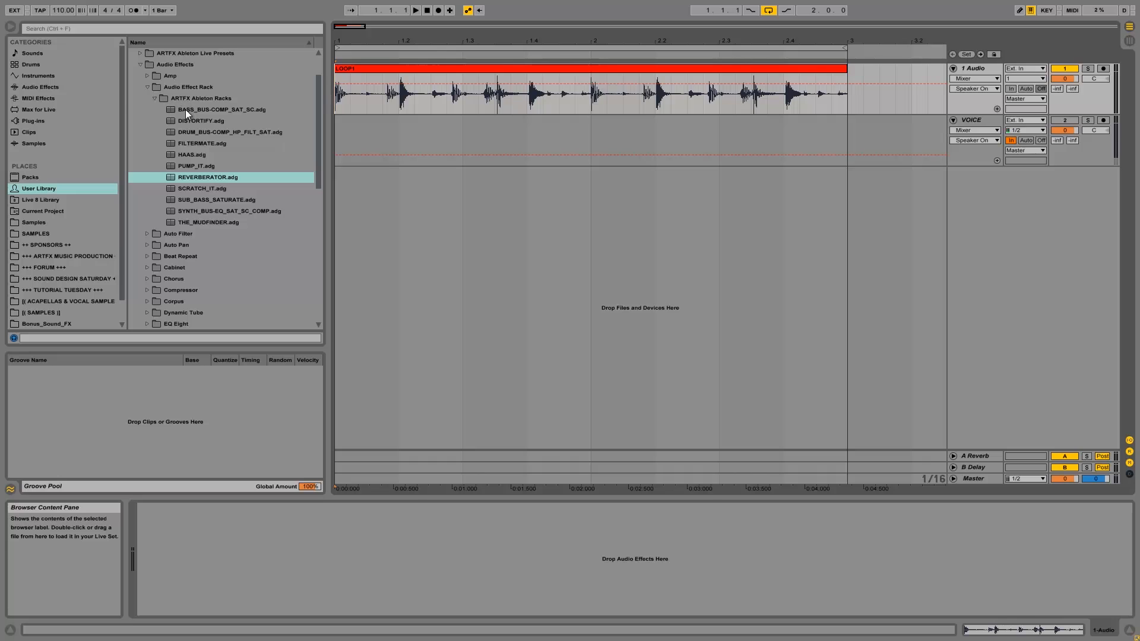
Look through the presets in the ARTFX Ableton Racks folder, from BASS_BUS-COMP_SAT_SC.adg to THE_MUDFINDER.adg.
click(186, 110)
click(188, 120)
click(198, 133)
click(198, 144)
click(198, 156)
click(198, 167)
click(198, 178)
click(199, 189)
click(200, 199)
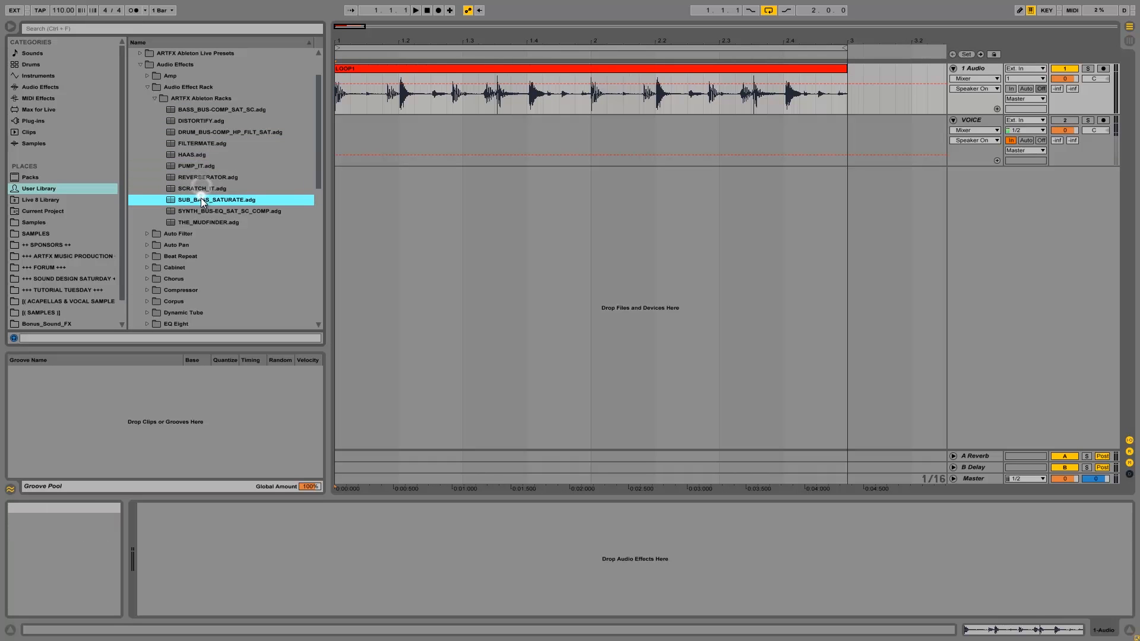
click(201, 211)
click(201, 222)
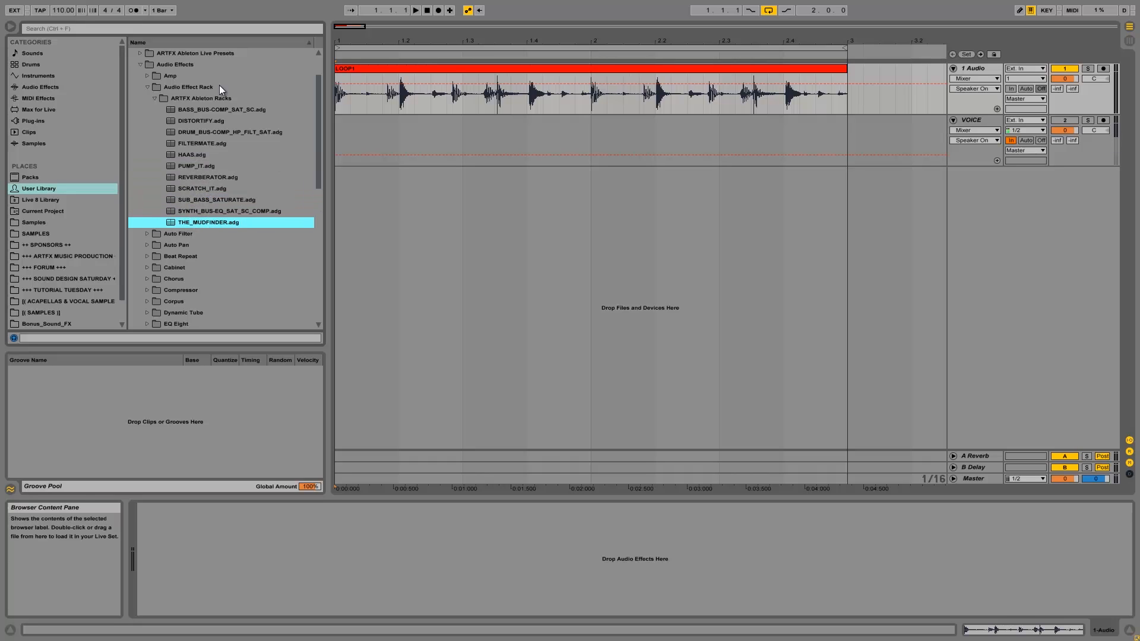
Load the REVERBERATOR.adg effect rack onto the 1 Audio track.
click(208, 176)
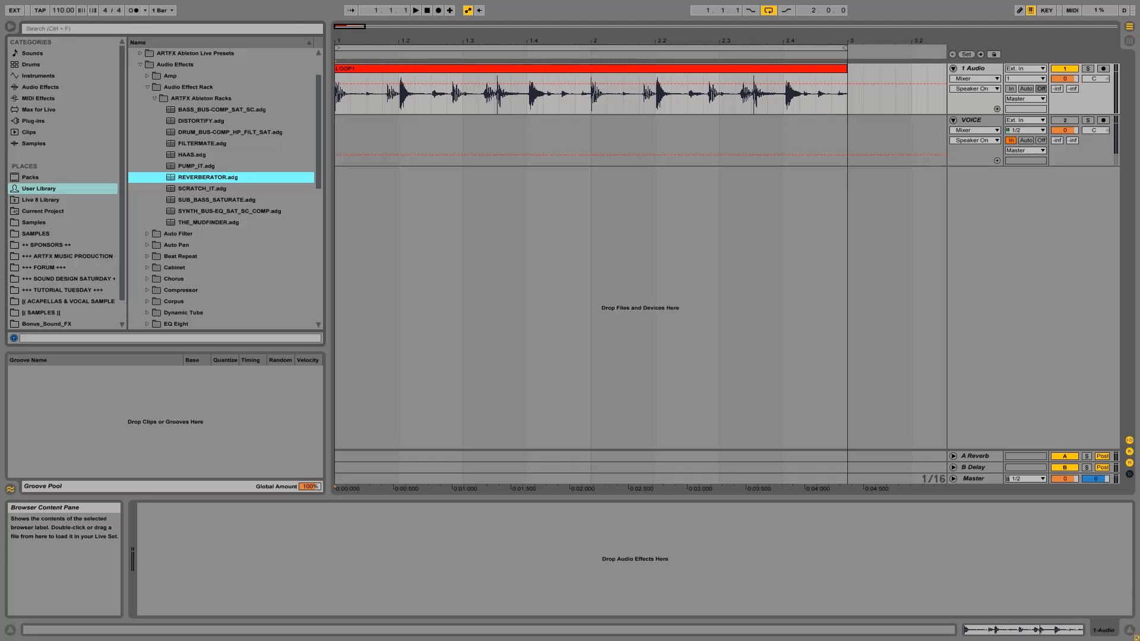
drag(194, 180, 336, 538)
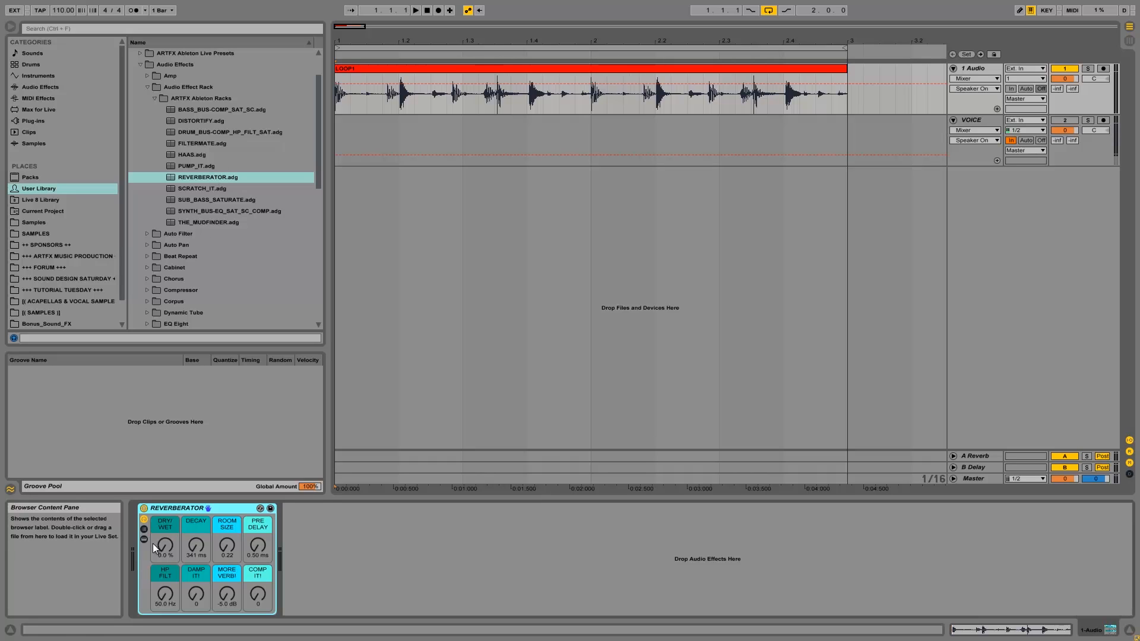
Show the Reverb and Glue Compressor devices inside the REVERBERATOR rack, and hide them again.
click(198, 546)
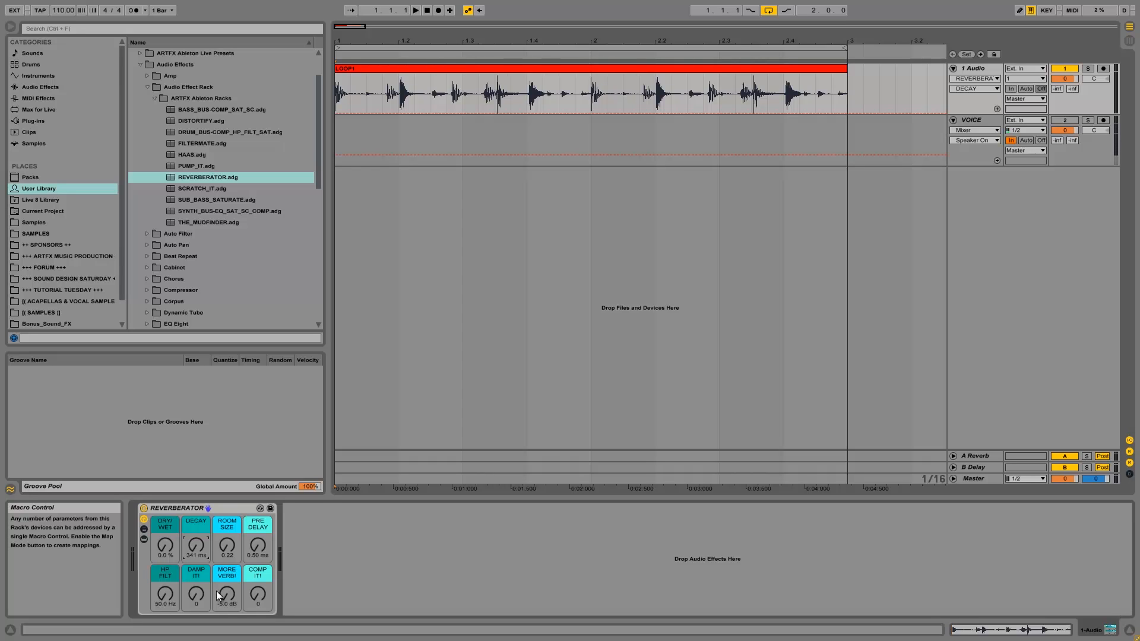
click(143, 538)
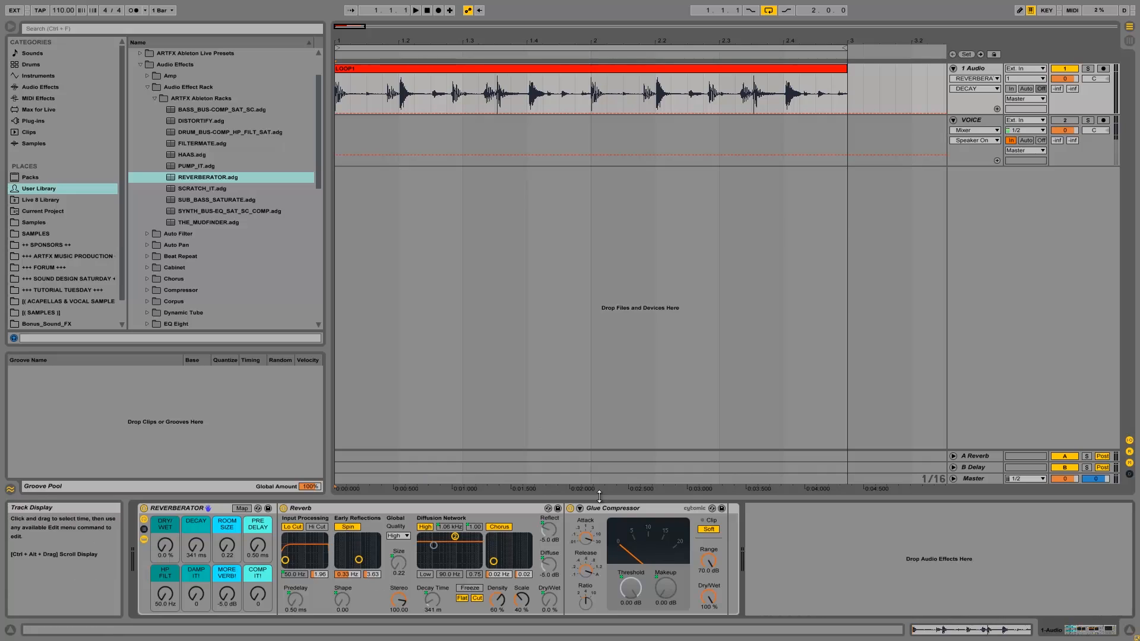
click(144, 539)
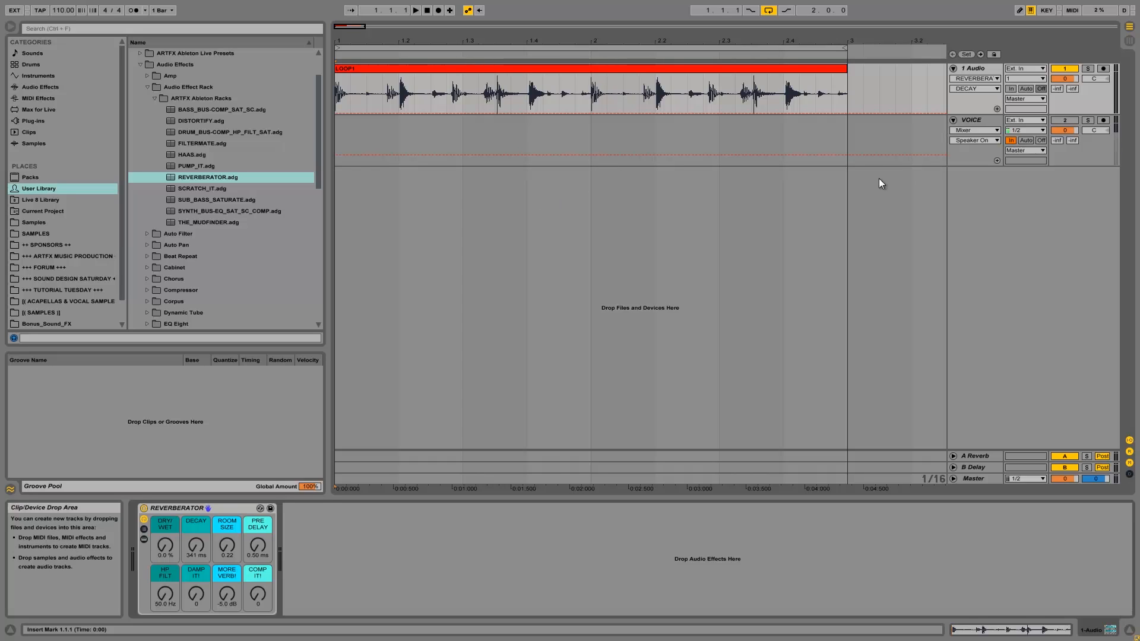
Play the loop on the 1 Audio track through the REVERBERATOR rack.
click(223, 509)
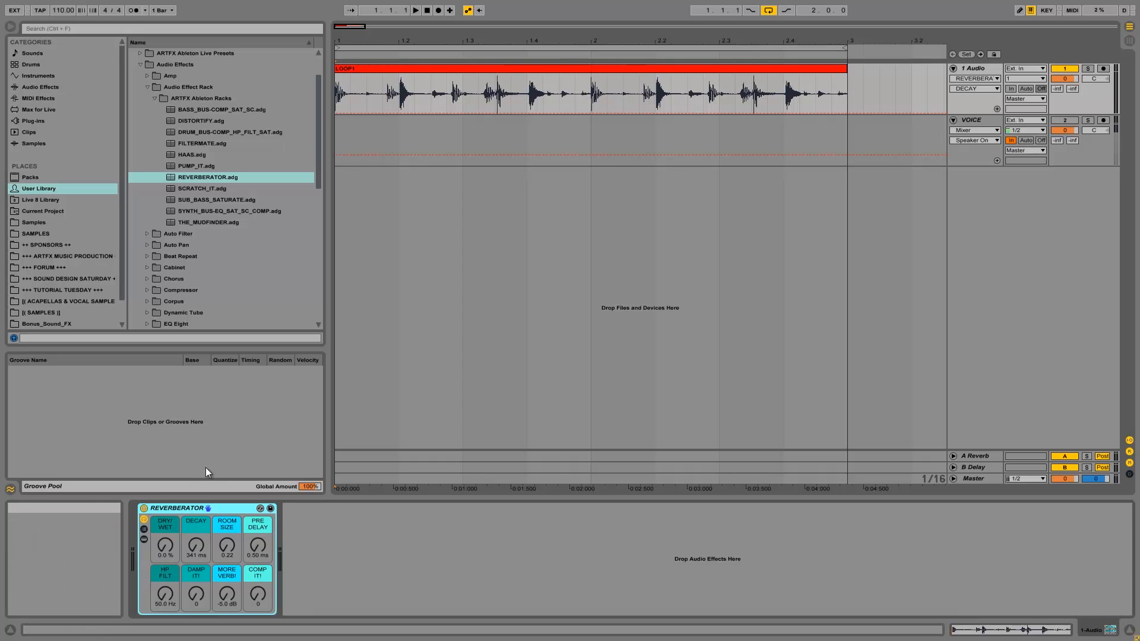
click(166, 547)
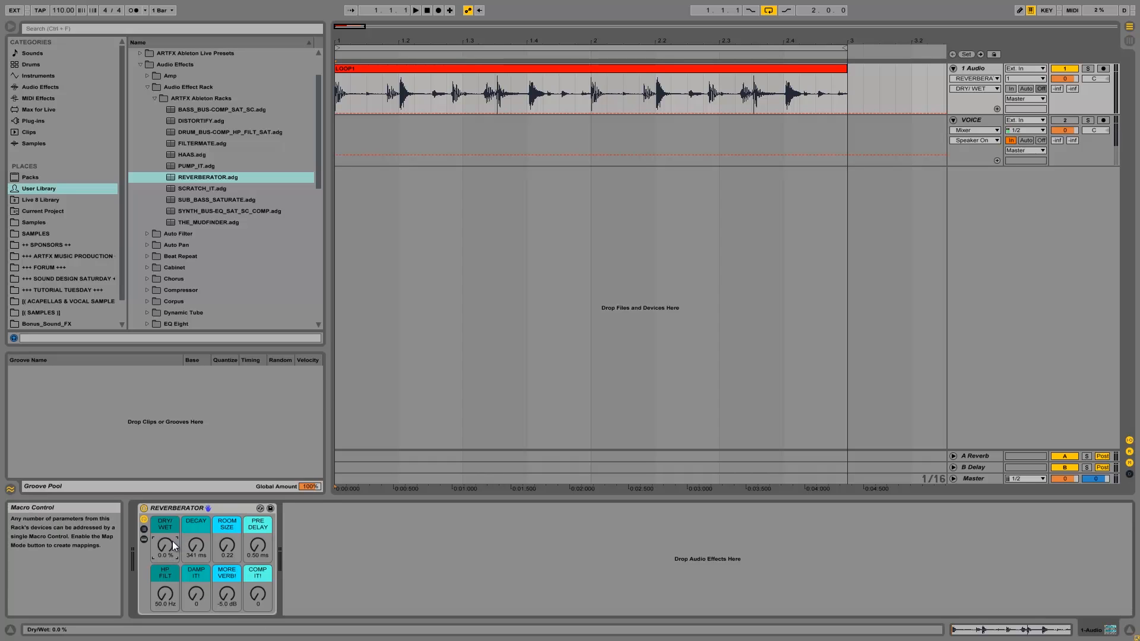
click(258, 604)
click(414, 11)
click(414, 10)
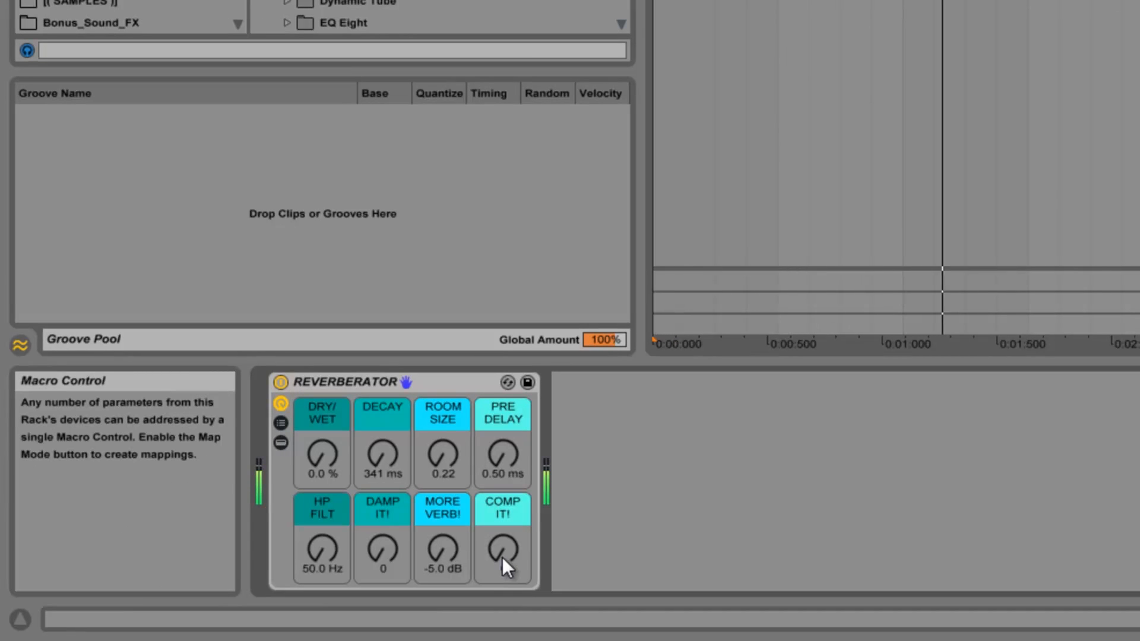
Try the rack's COMP IT! macro at different amounts during playback, ending at 47.
drag(502, 557, 503, 556)
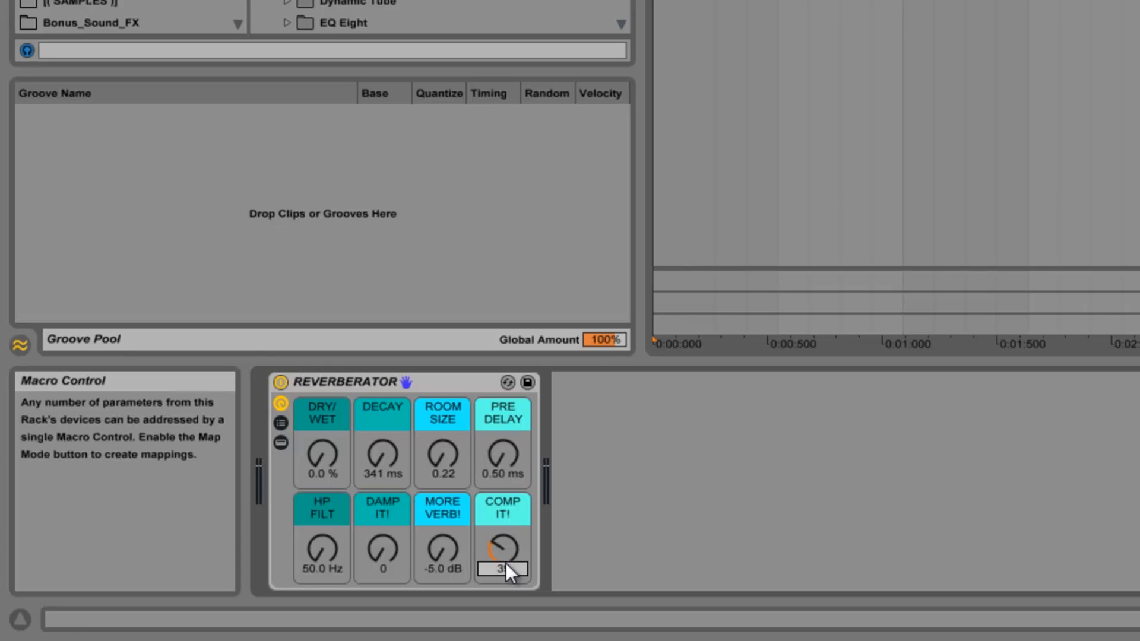
drag(512, 542, 514, 557)
text(38)
key(space)
key(Return)
drag(510, 553, 510, 544)
key(Delete)
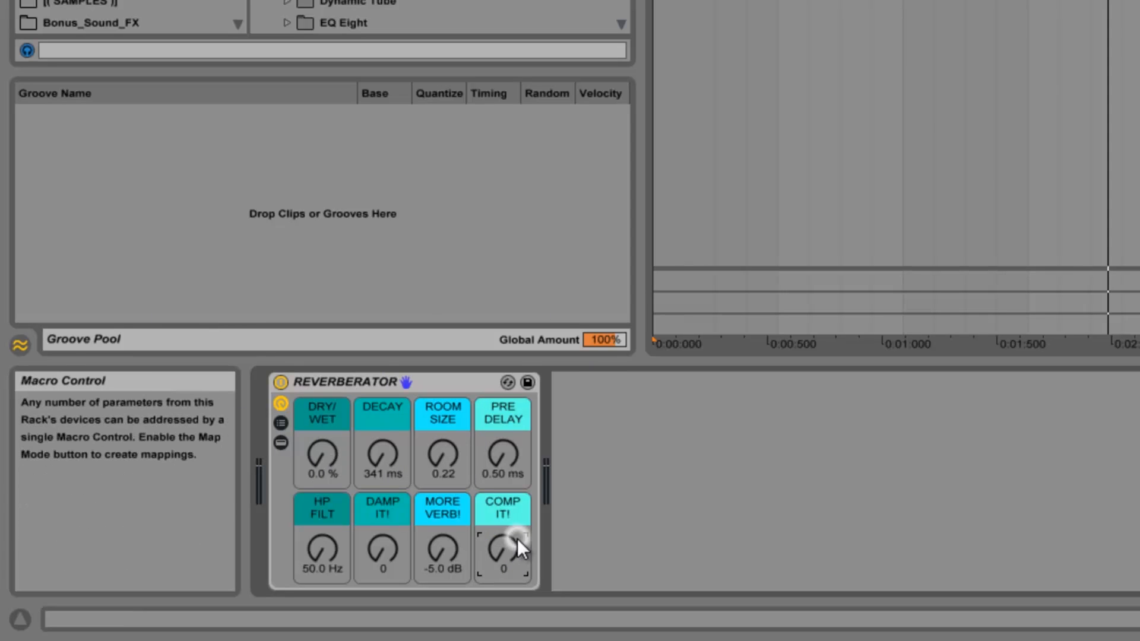
drag(515, 555, 600, 512)
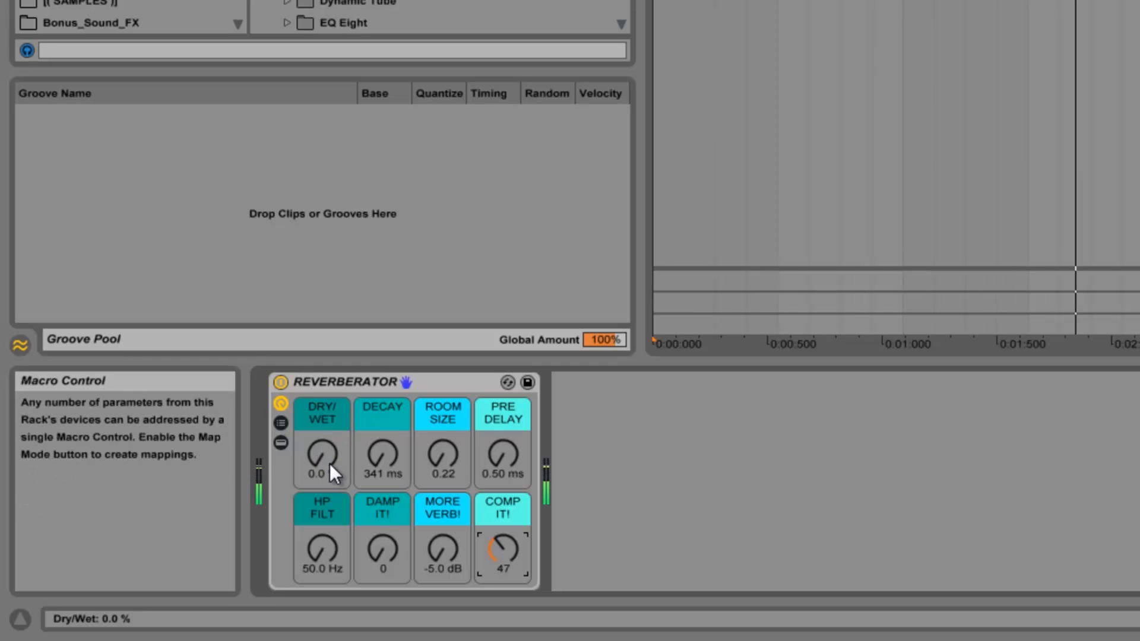
Set the rack's DECAY macro to 1.09 s and its DRY/WET macro to 32 %, auditioning 100 % wet on the way.
drag(326, 464, 326, 463)
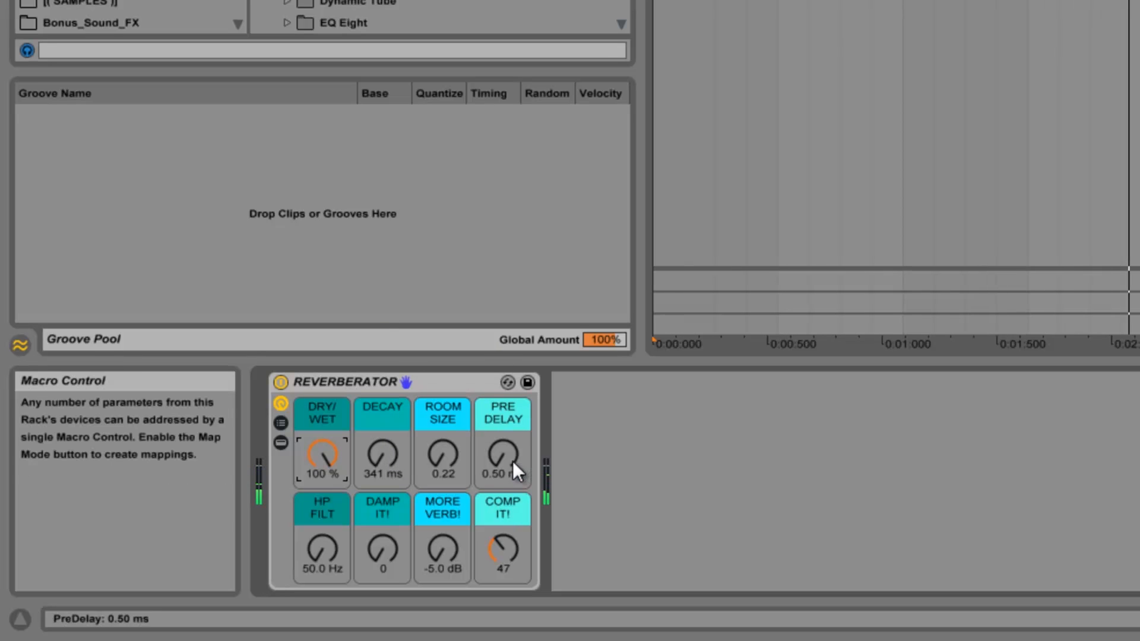
drag(382, 460, 382, 458)
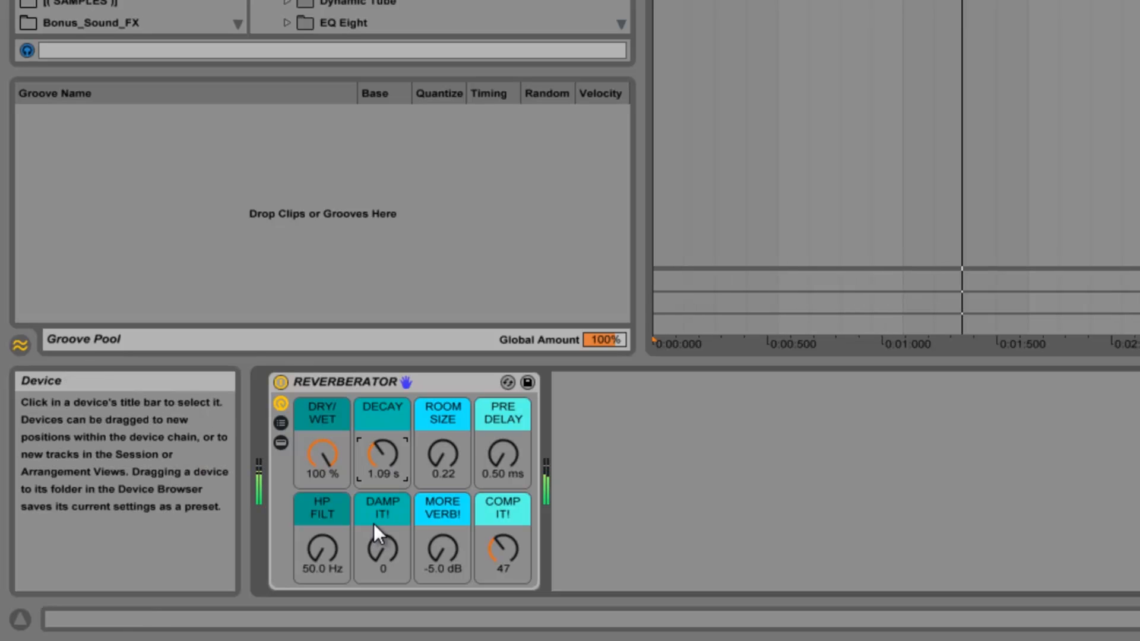
click(329, 448)
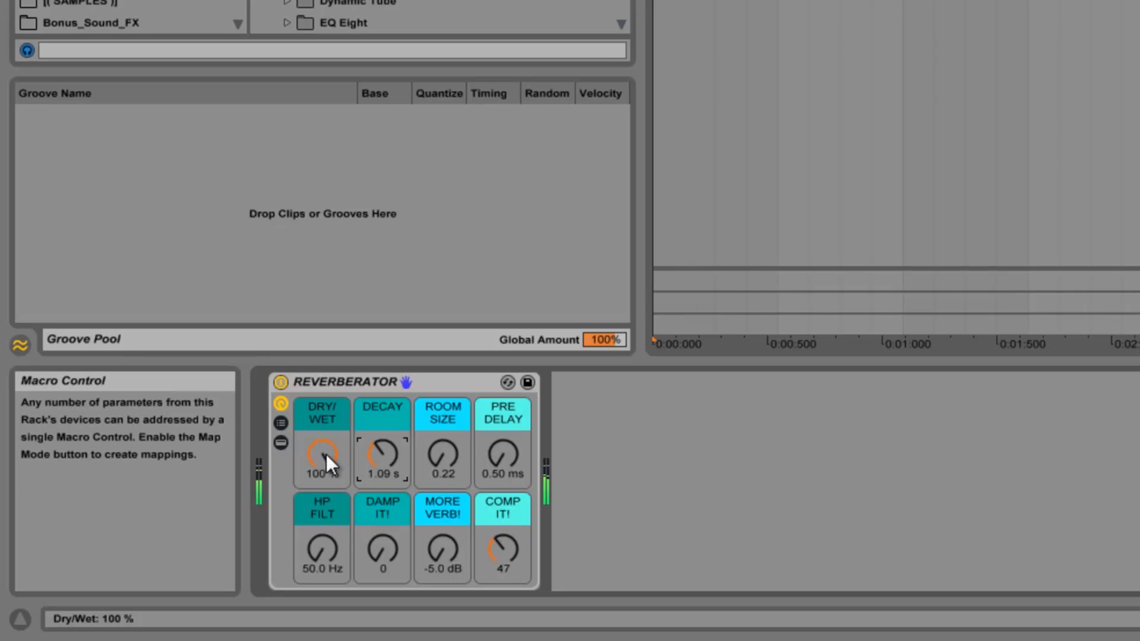
drag(325, 457, 326, 455)
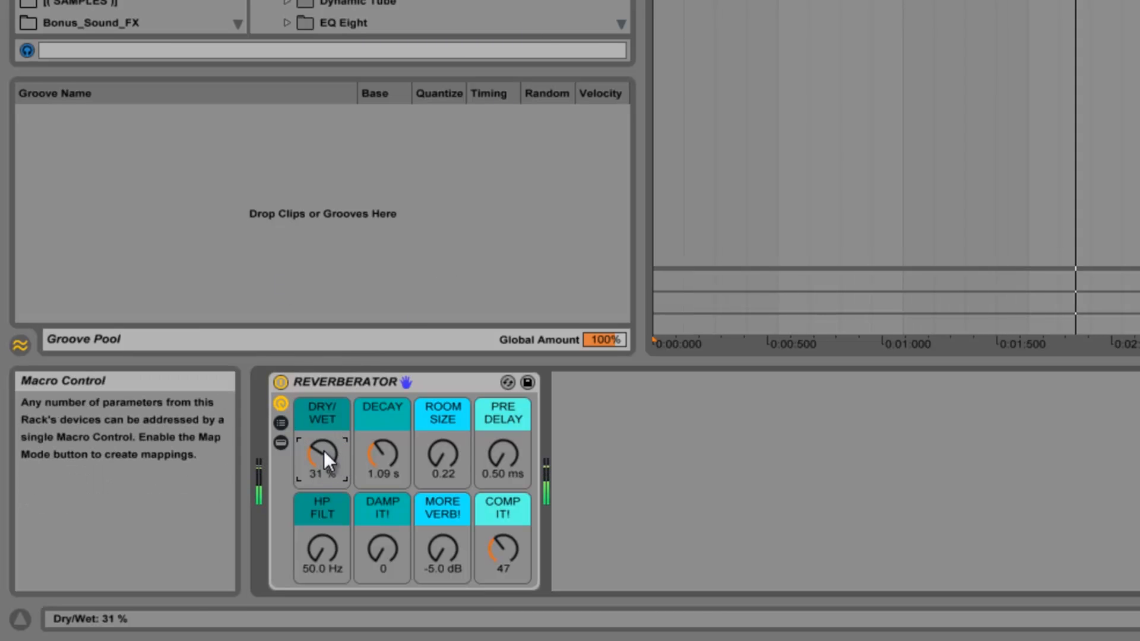
mouse_move(324, 452)
mouse_down()
mouse_move(324, 487)
mouse_move(323, 447)
mouse_up()
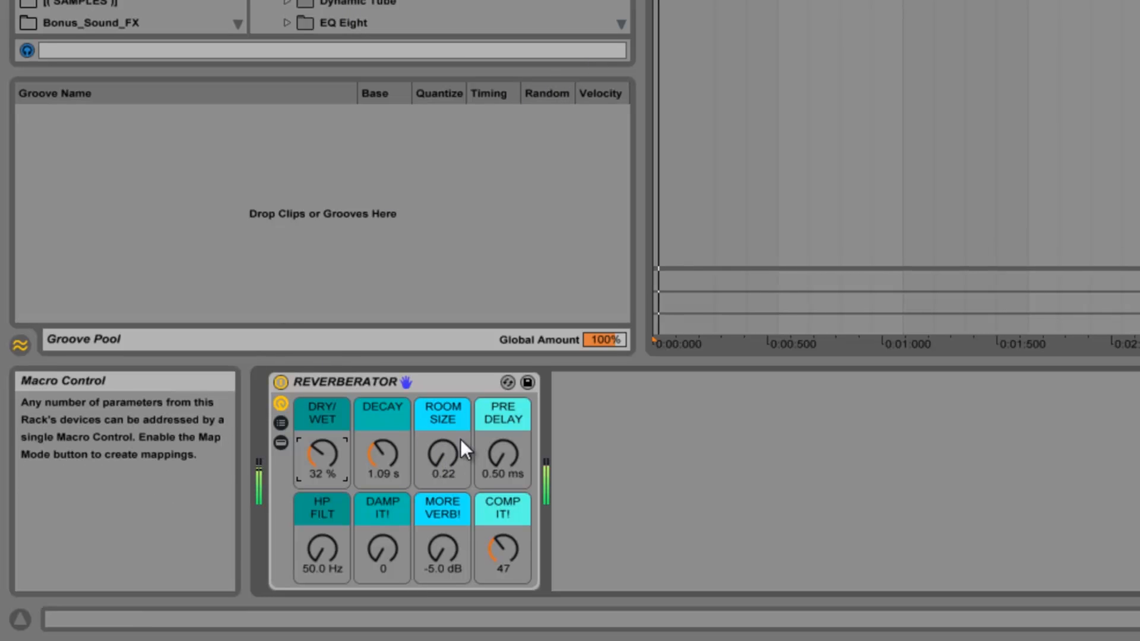
Resume playback and raise the rack's ROOM SIZE macro to 13.85.
click(441, 454)
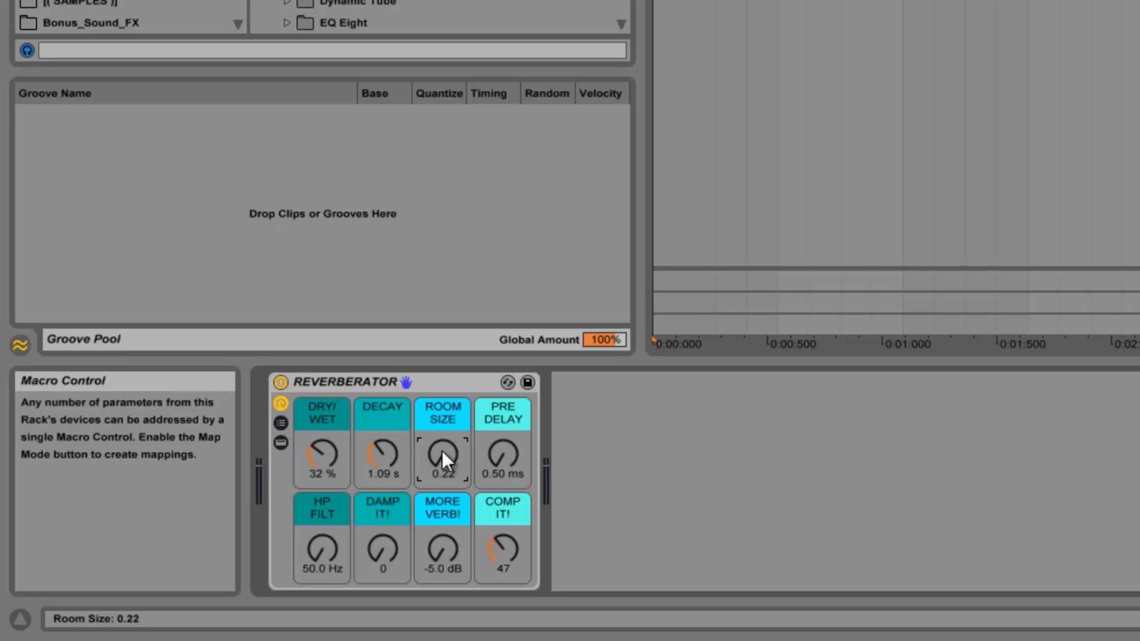
key(space)
key(Up)
key(Up)
key(Up)
key(Up)
key(Up)
key(Up)
key(Up)
key(Up)
key(Up)
key(Up)
key(Up)
key(Up)
key(Up)
key(Up)
key(Up)
key(Up)
key(Up)
key(Up)
key(Up)
key(Up)
key(Up)
key(Up)
key(Up)
key(Up)
key(Up)
key(Up)
key(Up)
key(Up)
key(Up)
key(Up)
key(Up)
key(Up)
key(Up)
key(Up)
key(Up)
key(Up)
key(Up)
key(Up)
key(Up)
key(Up)
key(Up)
key(Up)
key(Up)
key(Up)
key(Up)
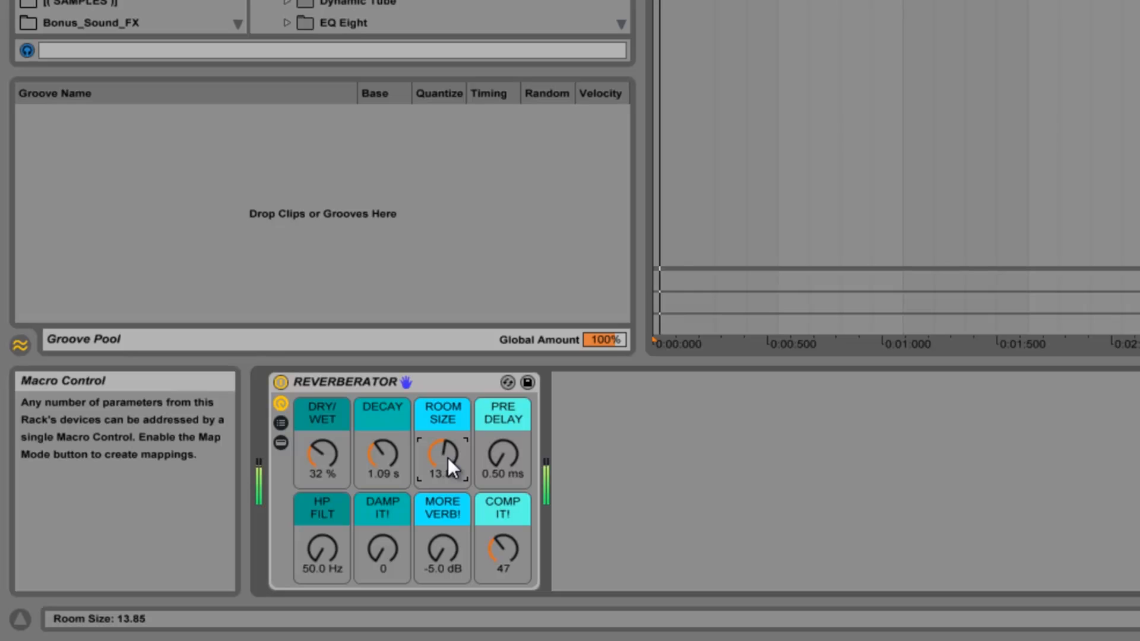
Set the rack's MORE VERB! macro to 0.4 dB.
click(441, 546)
scroll(444, 552, up, 10)
scroll(444, 555, up, 6)
drag(445, 554, 444, 558)
scroll(444, 558, down, 6)
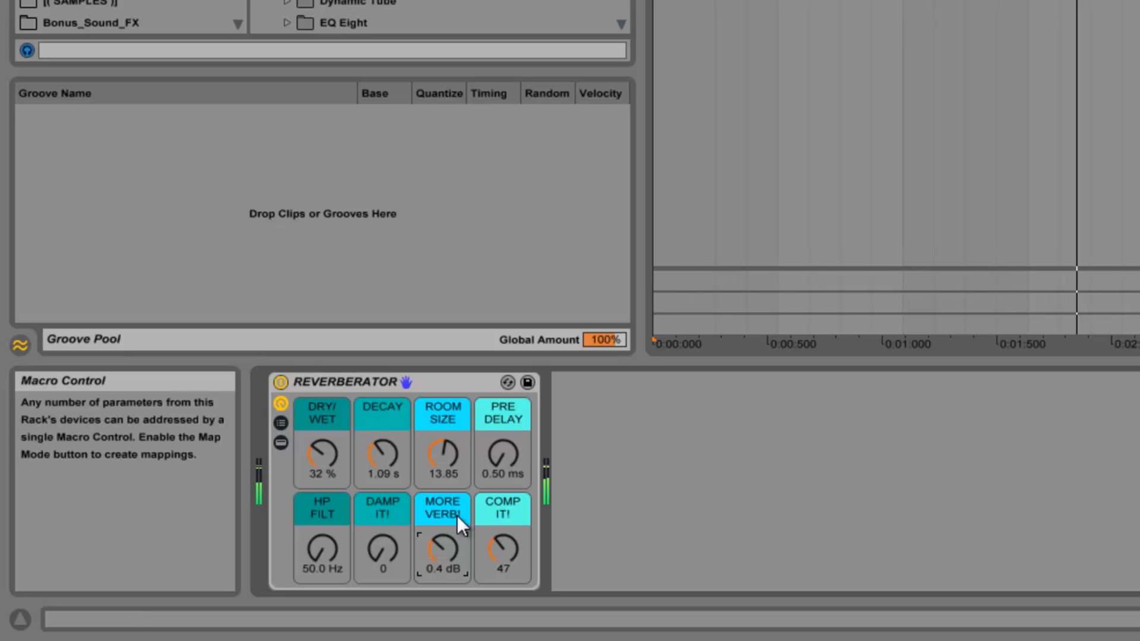
Set the rack's PRE DELAY macro to 11.5 ms, auditioning up to 250 ms, and its COMP IT! macro to 61.
drag(505, 460, 505, 458)
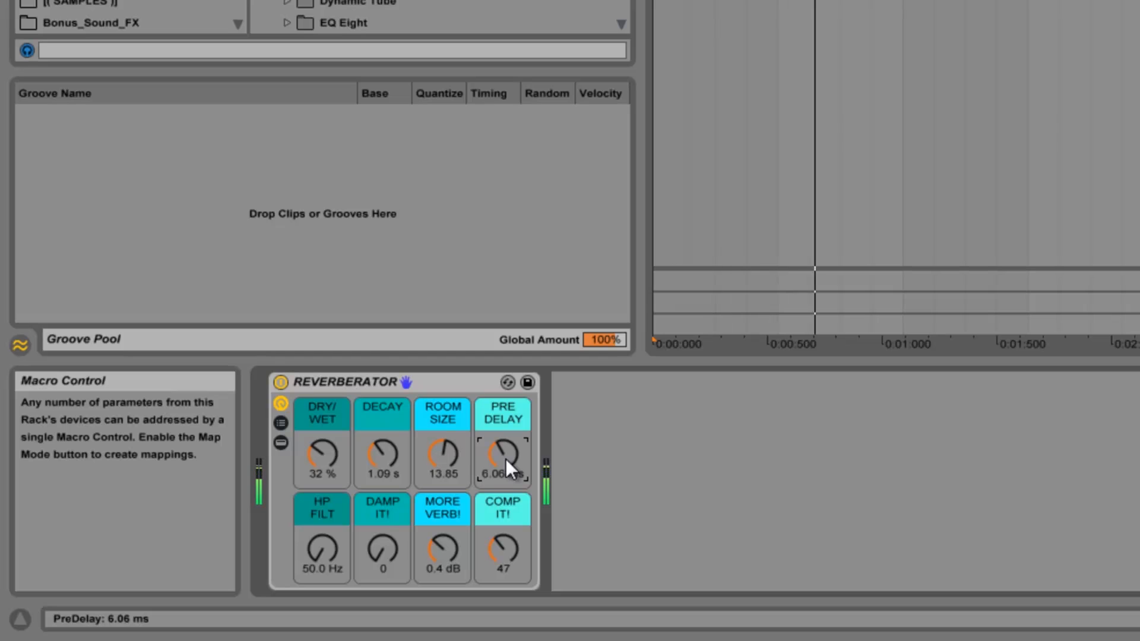
drag(506, 460, 506, 460)
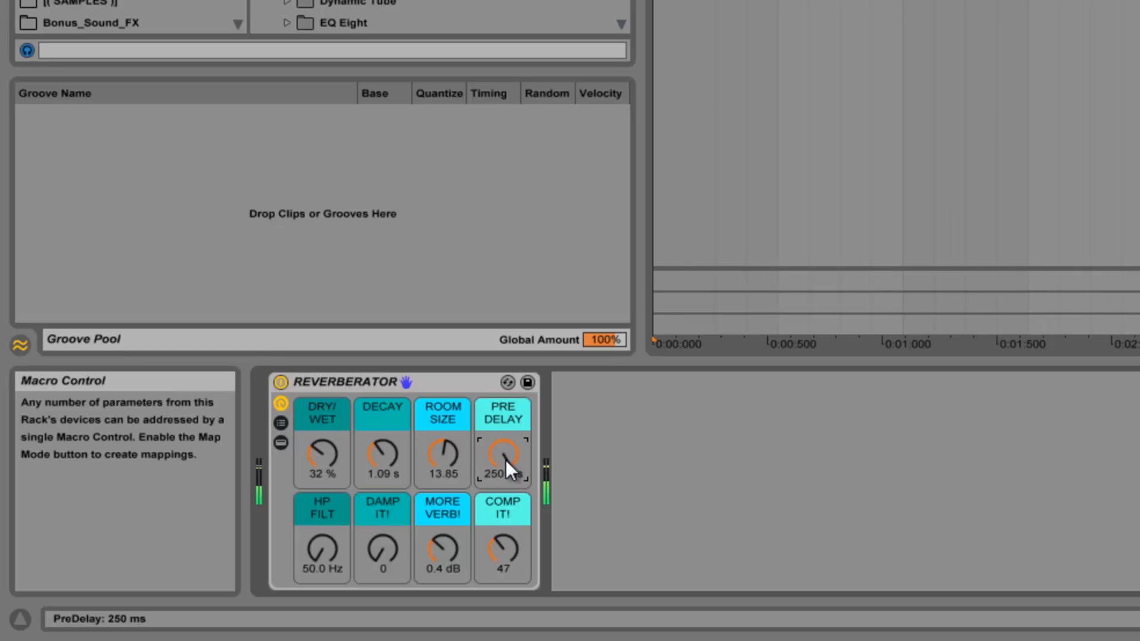
drag(505, 459, 483, 468)
drag(505, 549, 508, 542)
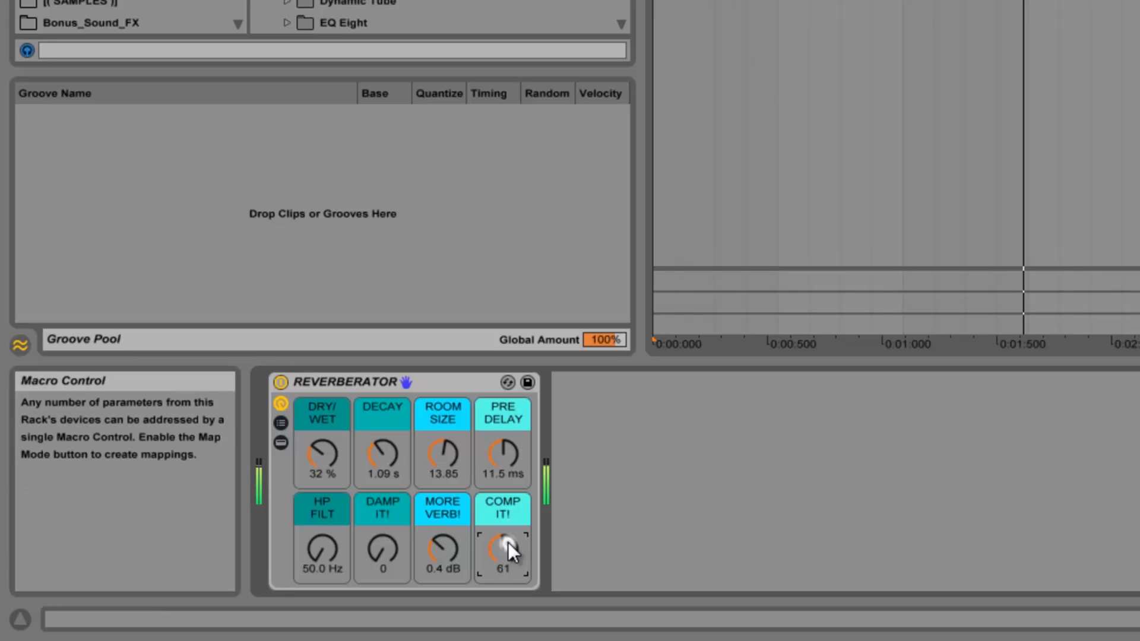
Sweep the rack's HP FILT macro up to about 6.49 kHz and settle it at 132 Hz.
click(323, 549)
drag(322, 549, 322, 548)
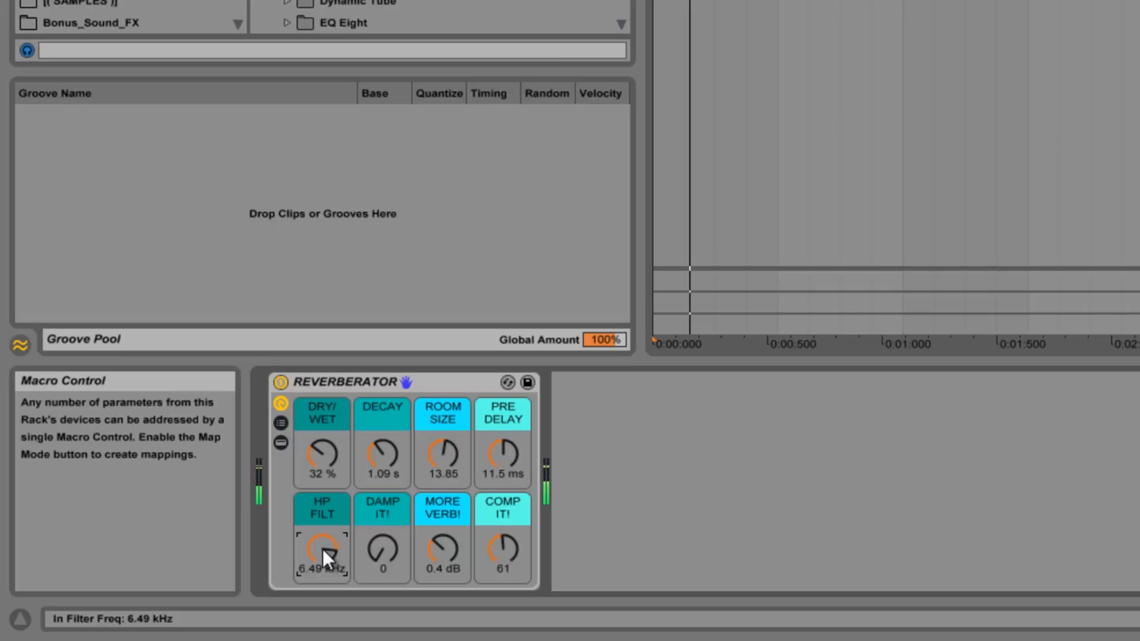
mouse_move(322, 548)
mouse_down()
mouse_move(312, 563)
mouse_move(325, 550)
mouse_up()
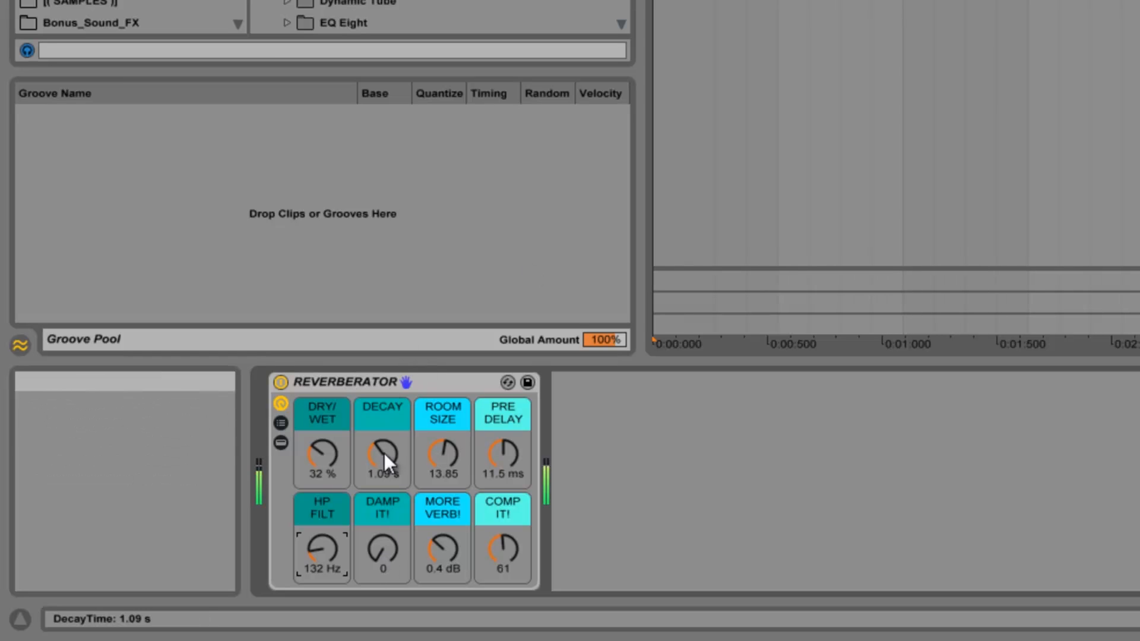
Sweep the rack's DAMP IT! macro between 0 and 127 and settle it at 38.
drag(380, 552, 382, 552)
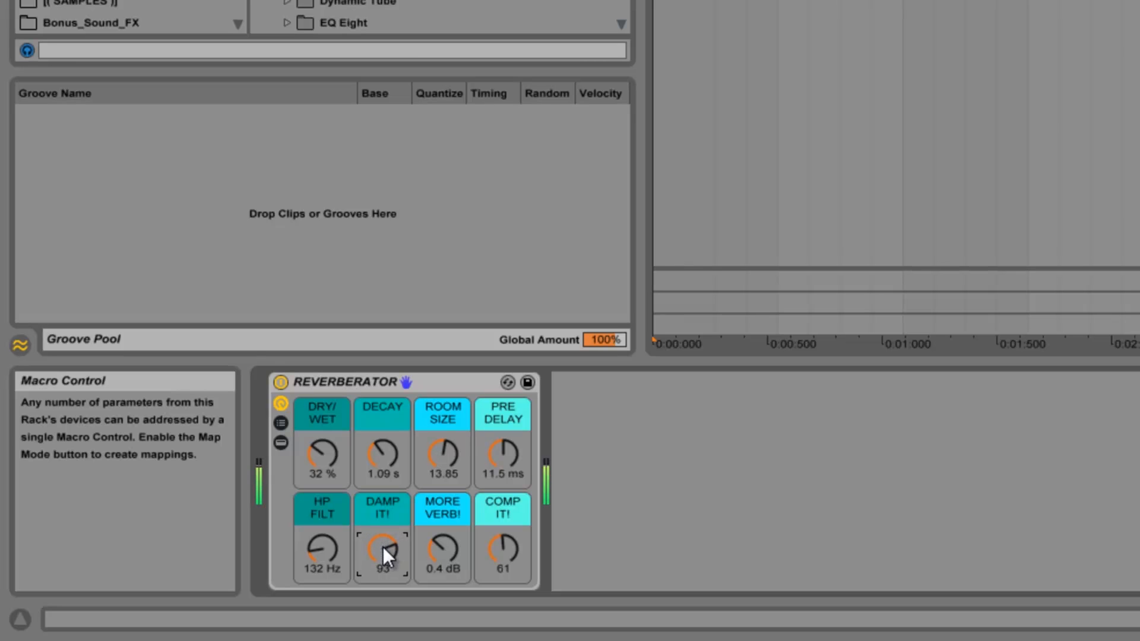
drag(383, 546, 382, 550)
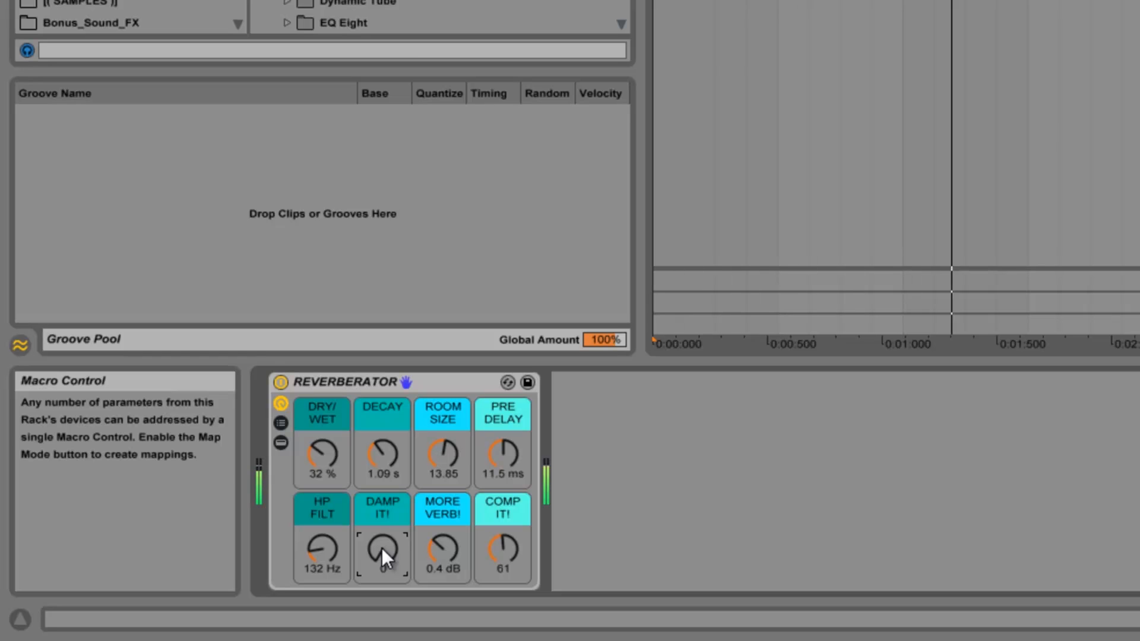
drag(382, 547, 382, 546)
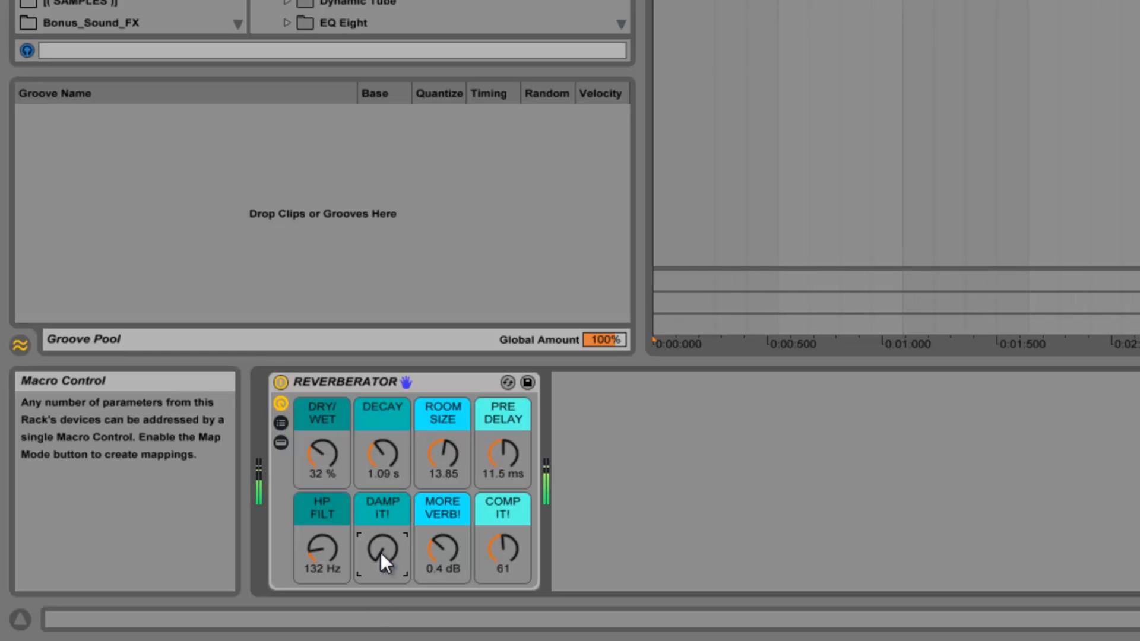
drag(382, 547, 382, 547)
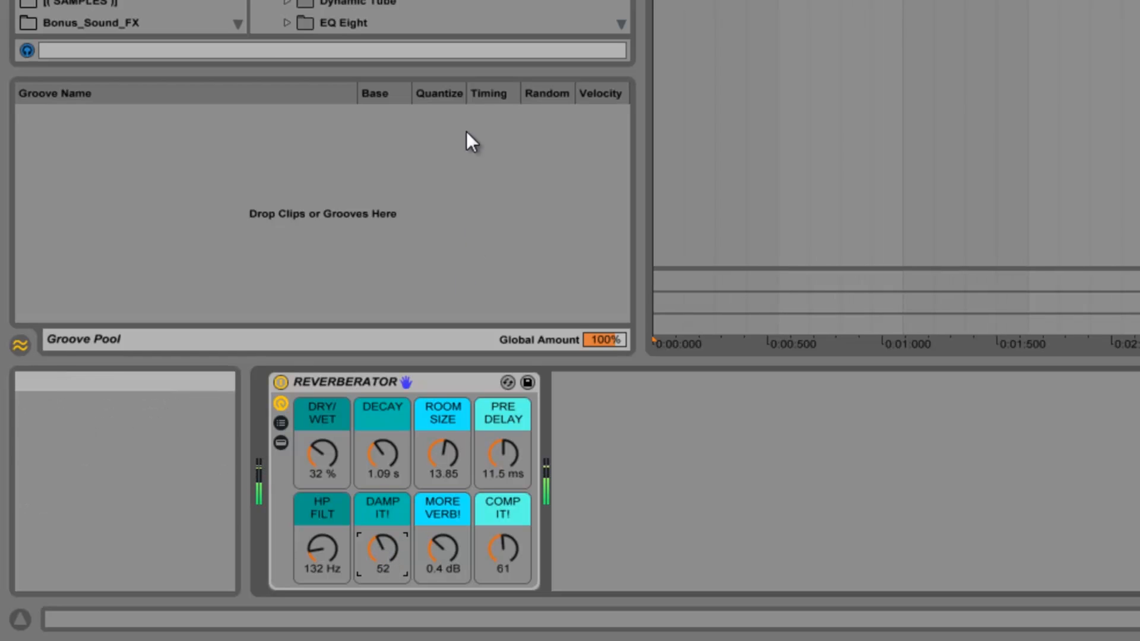
drag(379, 542, 488, 298)
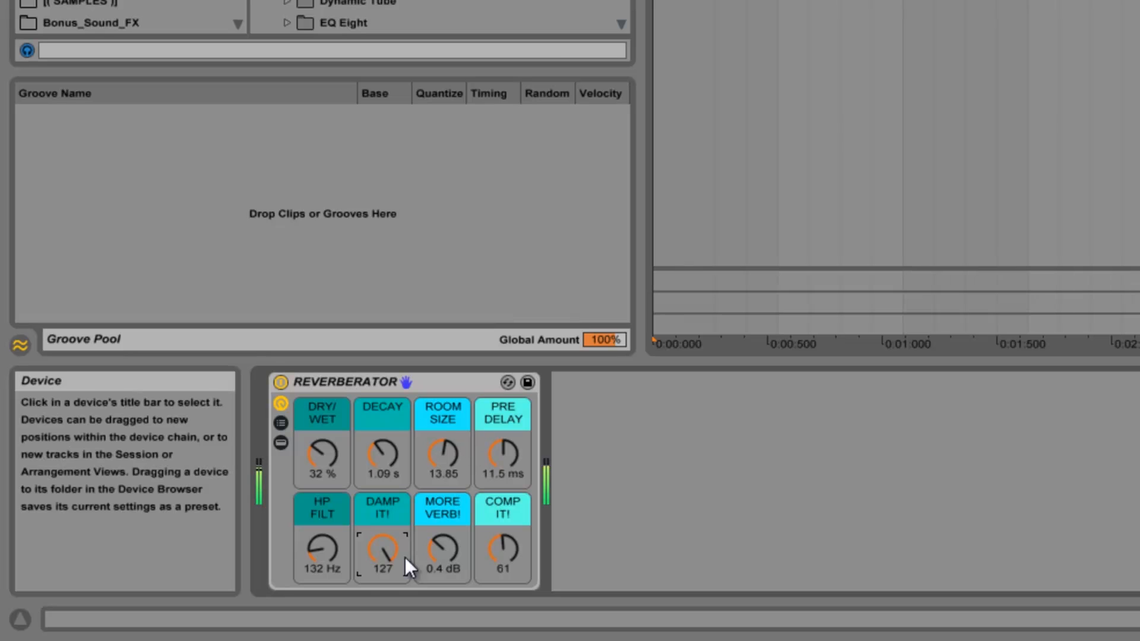
drag(368, 559, 369, 579)
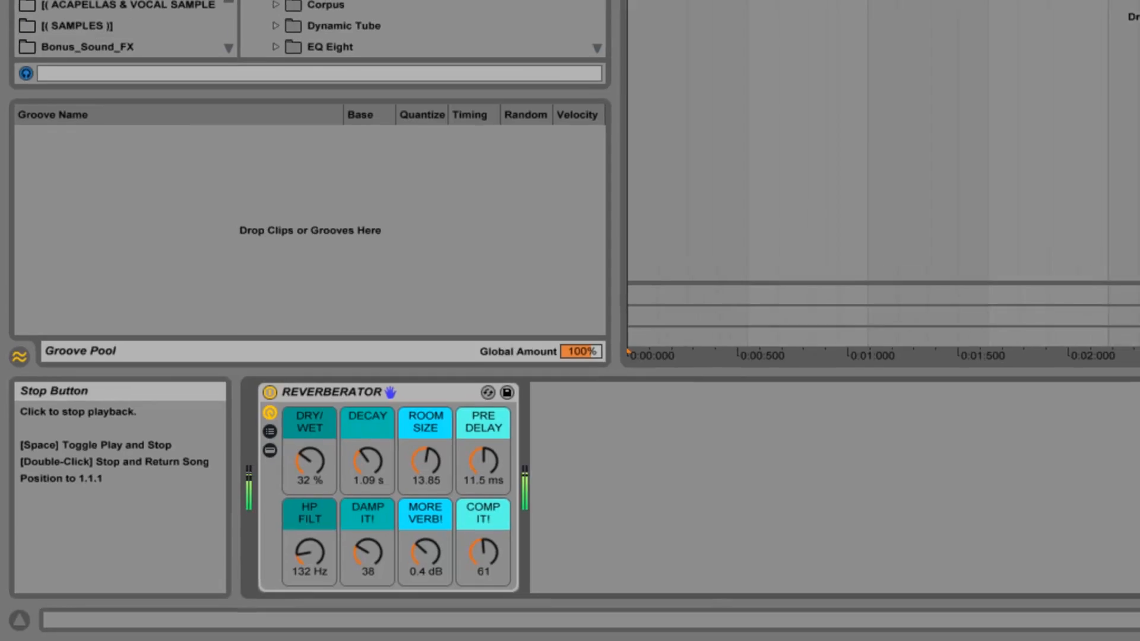
Stop playback, returning to the song start, and select the loop clip's range from 1.3.1 to 2.1.1.
click(427, 11)
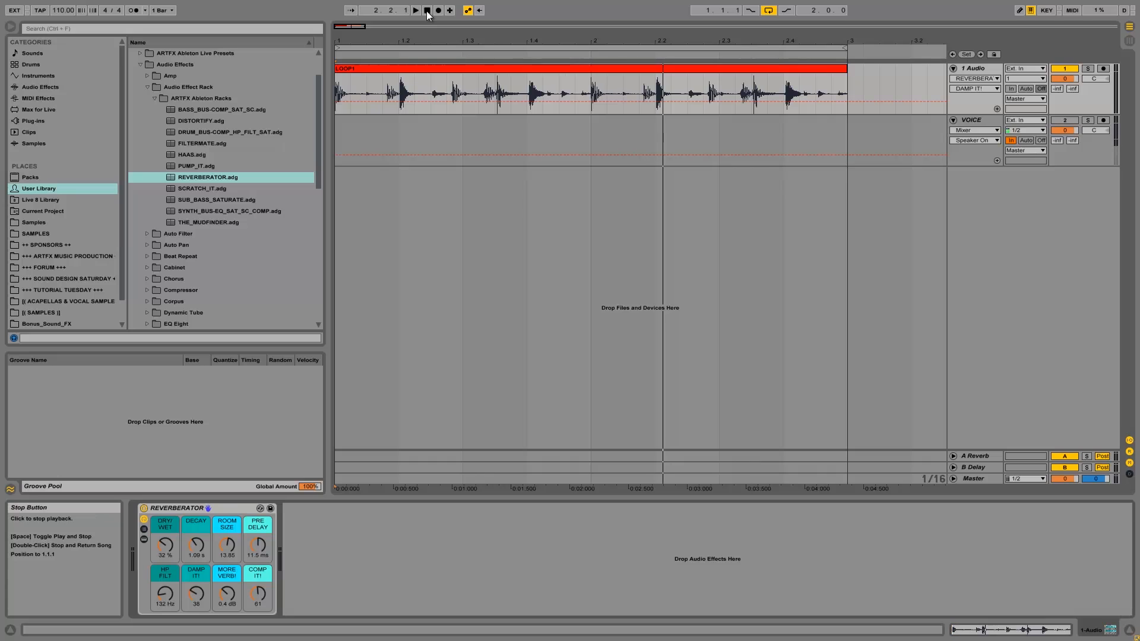
click(427, 11)
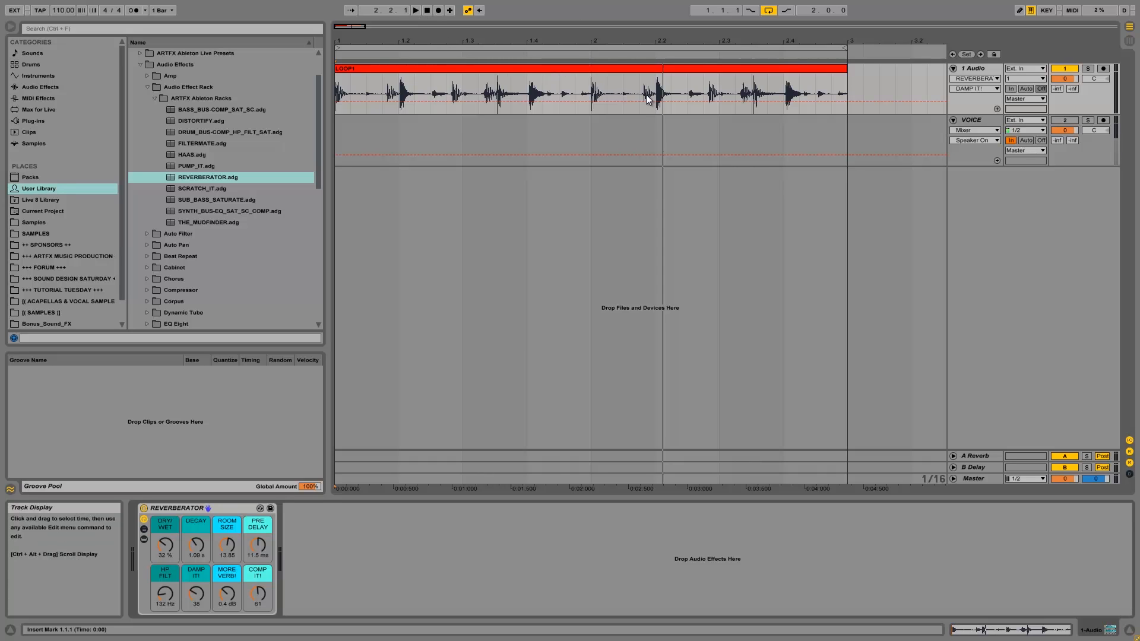
drag(590, 94, 466, 93)
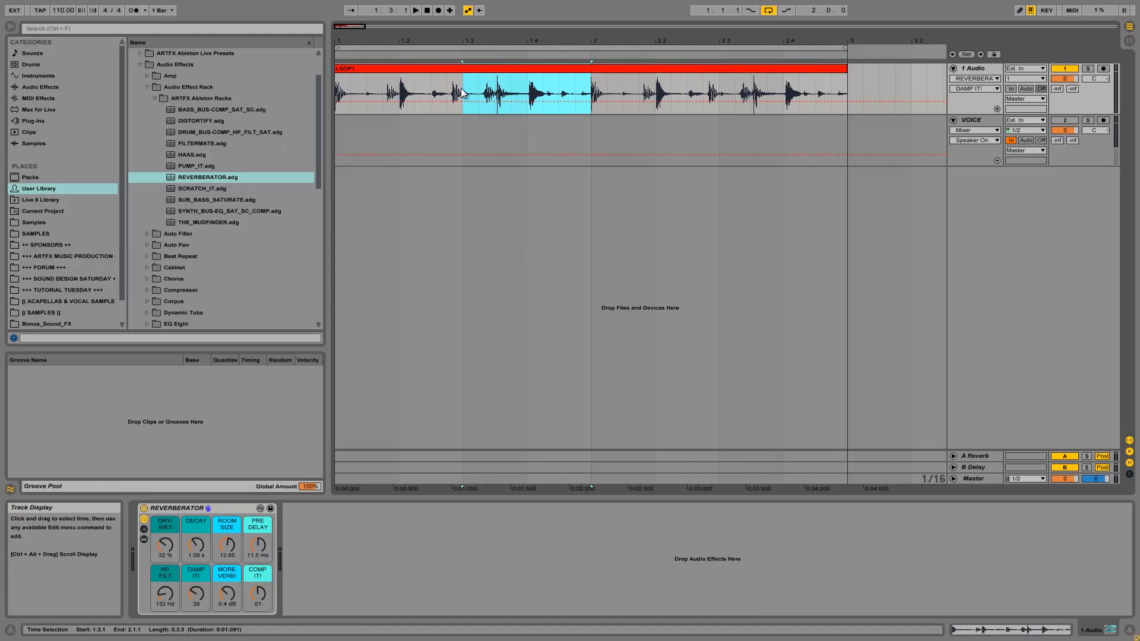